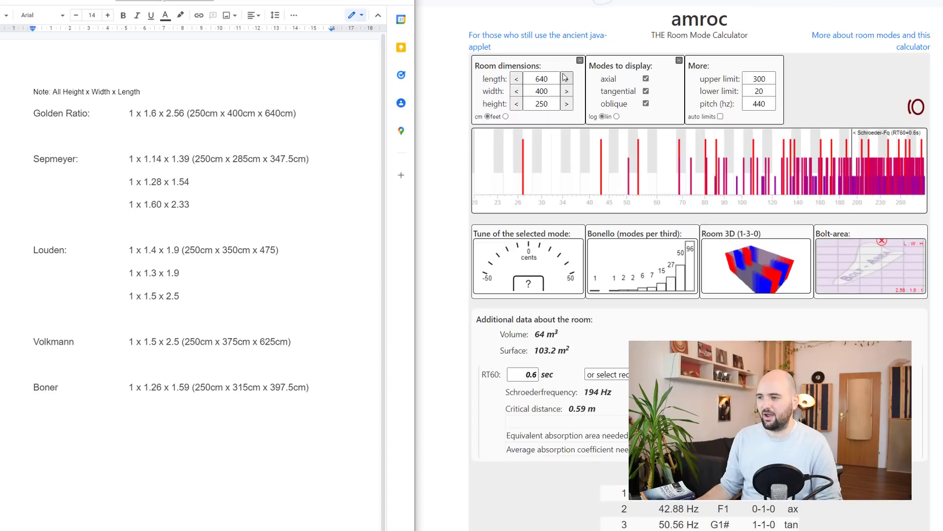
Preview several golden-ratio room modes, finishing on the 109.81 Hz 0-2-1 mode at A2.
mouse_move(545, 140)
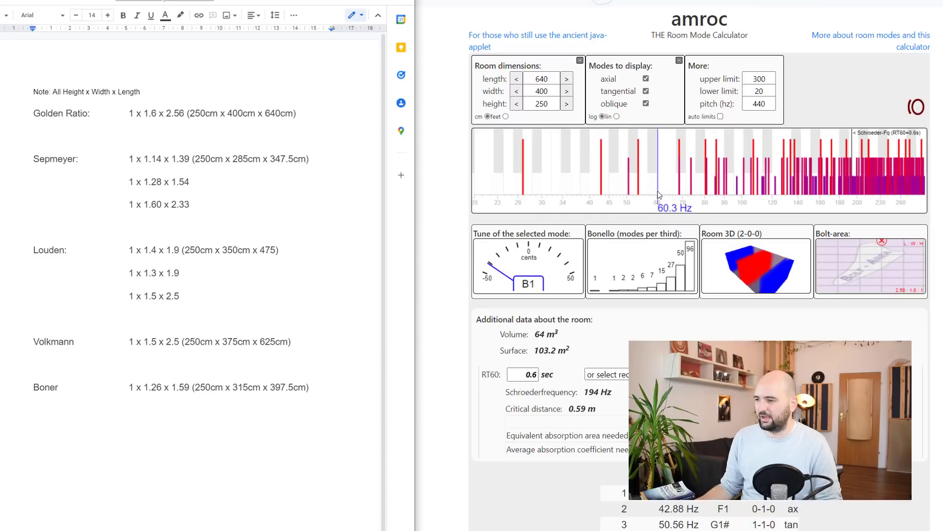
mouse_move(769, 293)
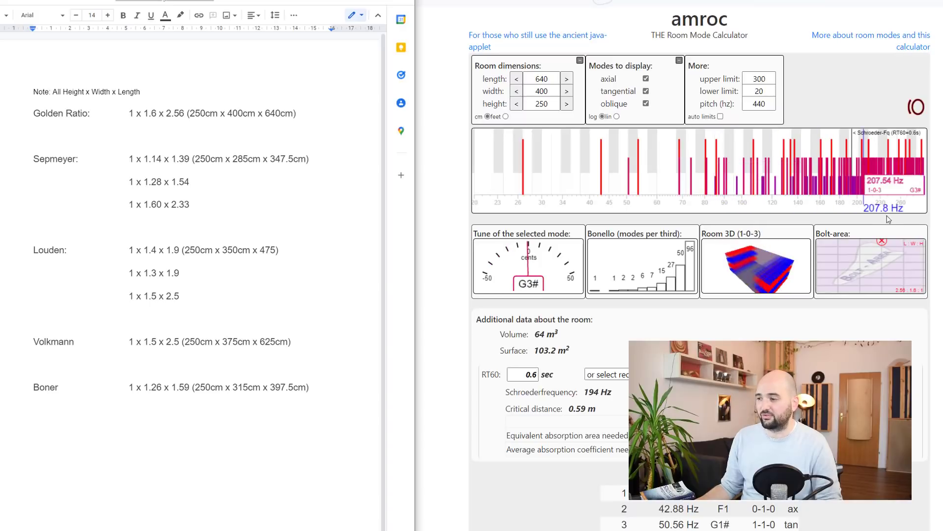
mouse_move(884, 231)
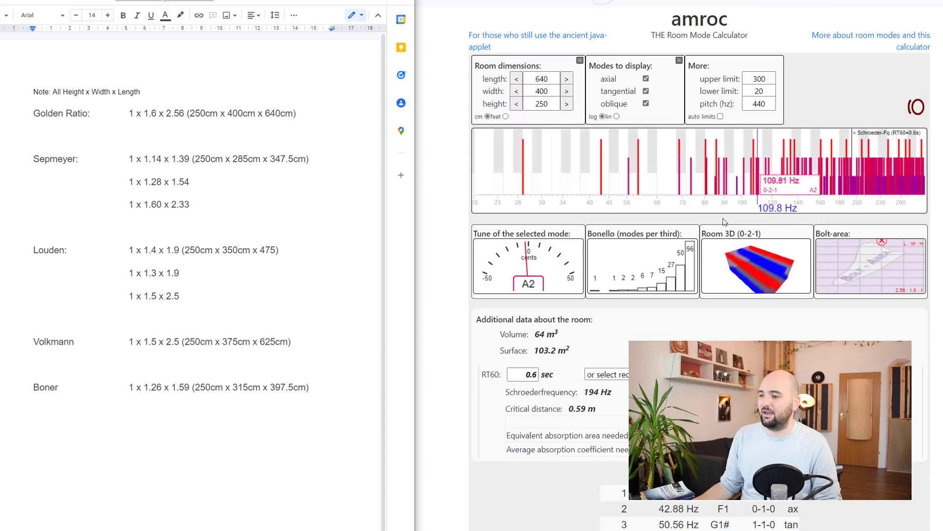
left_click(654, 228)
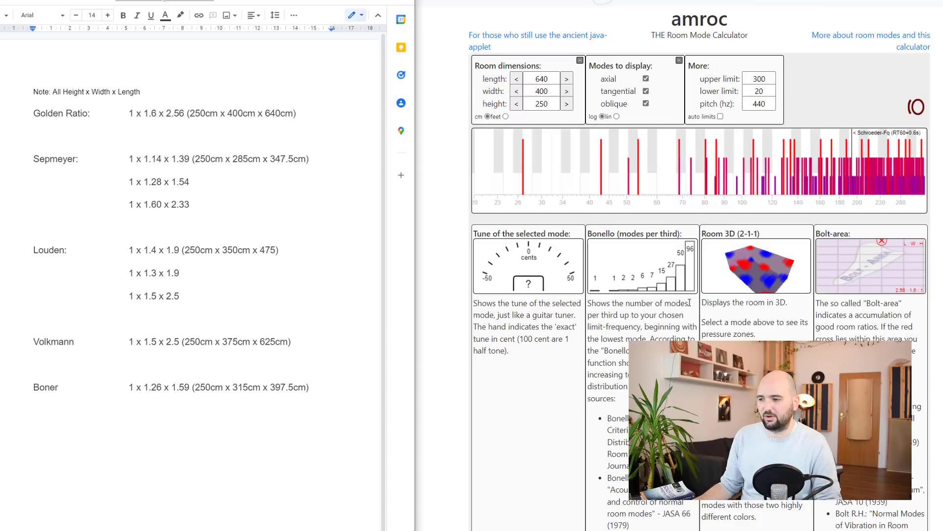
left_click(711, 237)
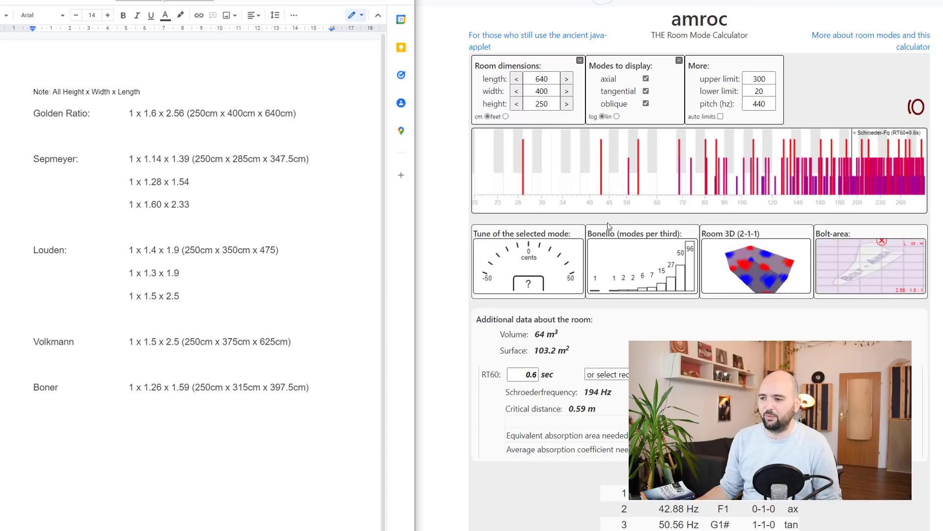
mouse_move(585, 243)
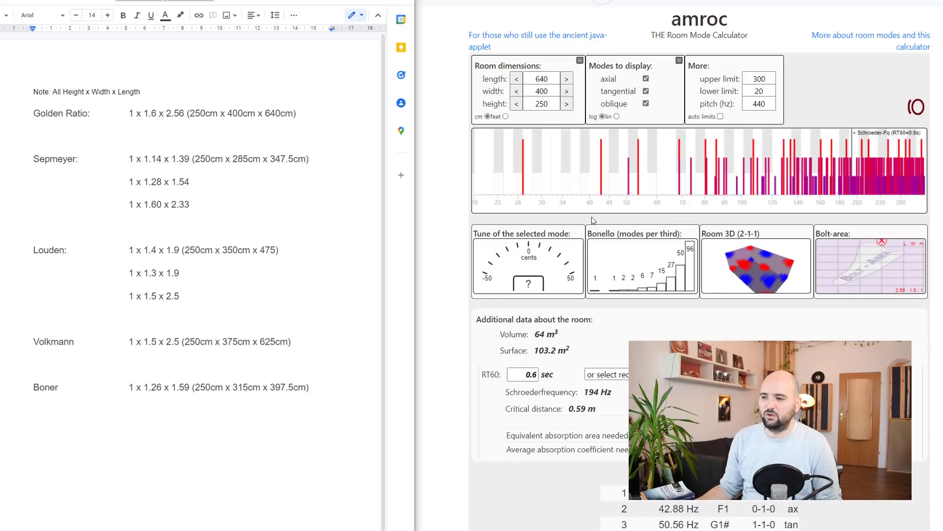
mouse_move(594, 270)
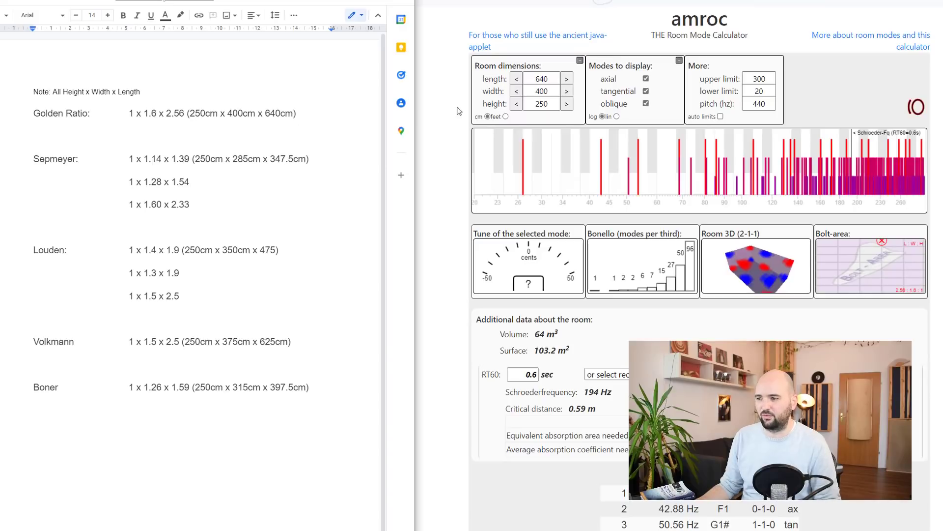
left_click(601, 295)
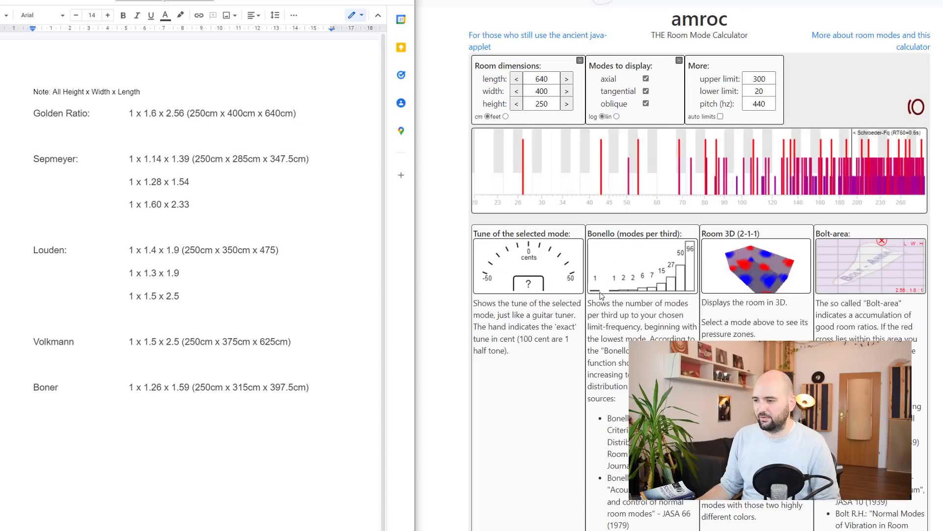
mouse_move(607, 289)
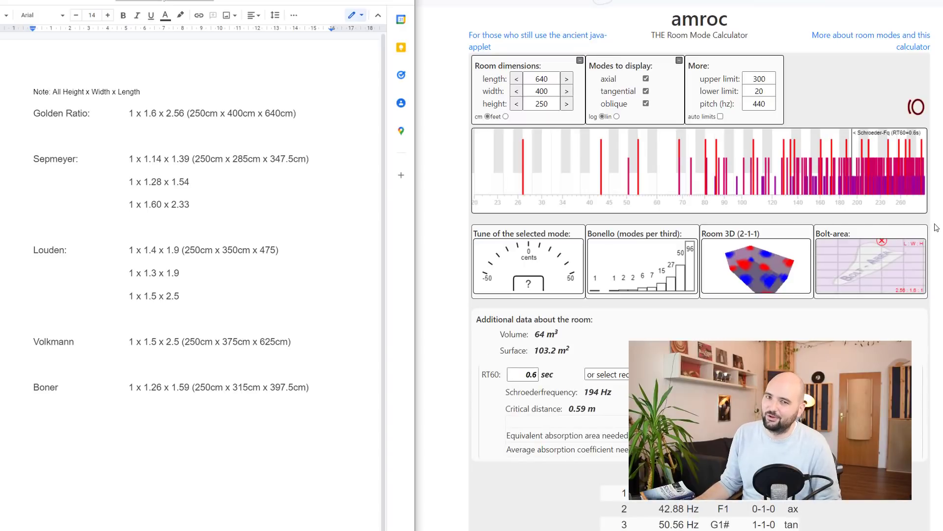
Check the Sepmeyer room results at 347.5 × 285 × 250 cm: 24.76 m³ and 311 Hz Schroeder frequency.
mouse_move(883, 229)
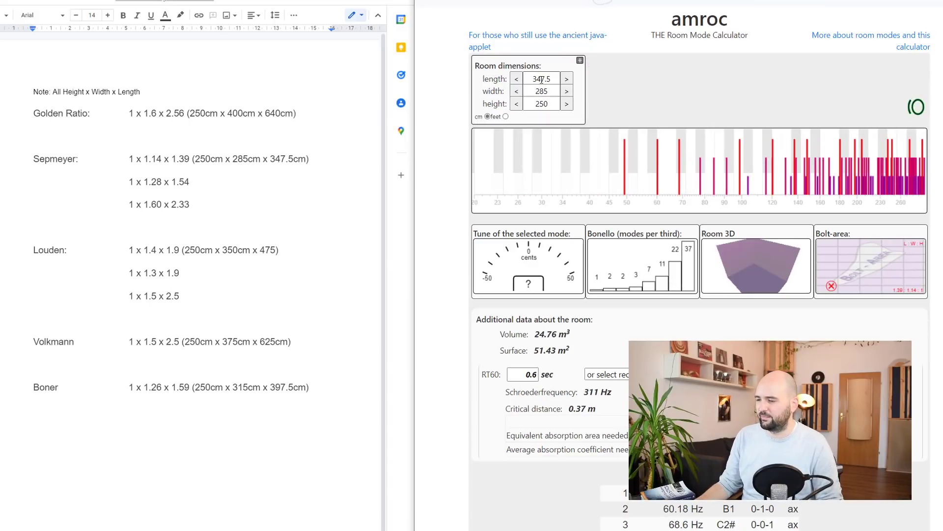
Inspect the 134.42 Hz 2-1-1, 137.2 Hz 0-0-2, 138.53 Hz 0-2-1 and 98.71 Hz 2-0-0 modes.
mouse_move(723, 241)
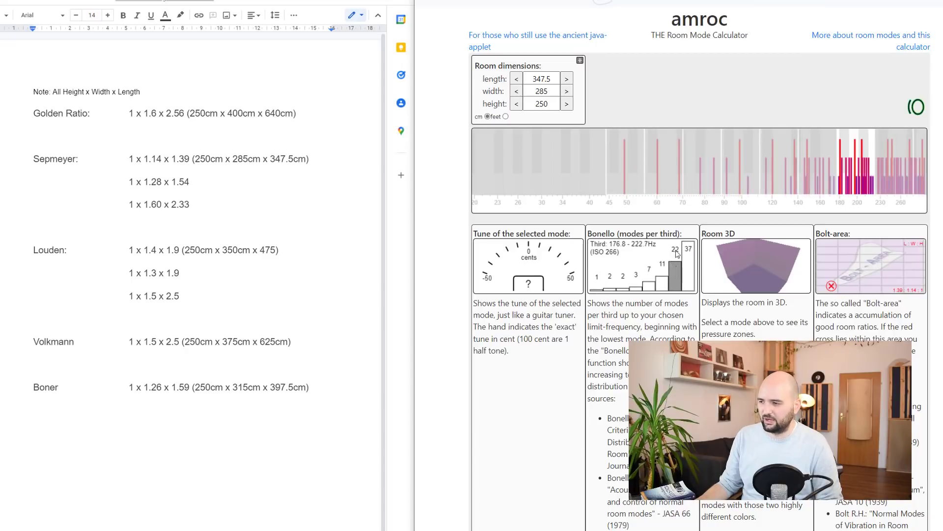
left_click(761, 196)
left_click(795, 205)
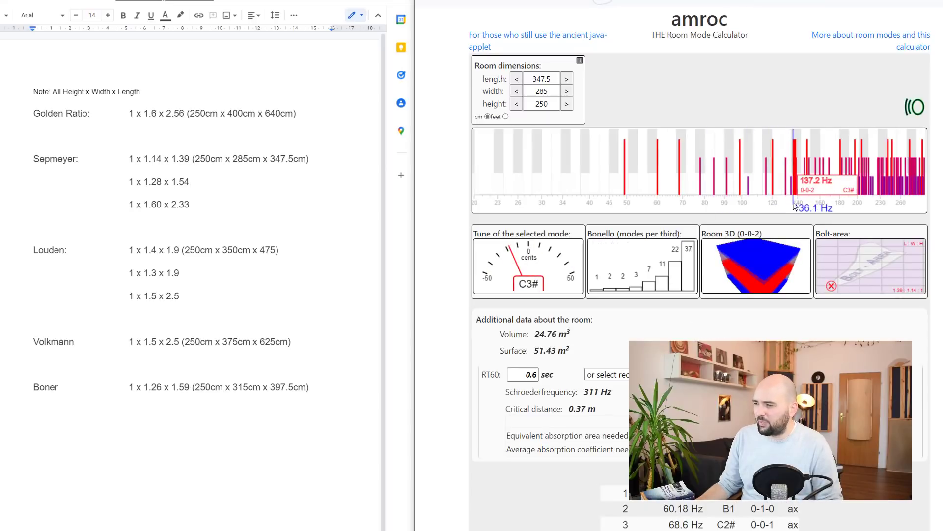
left_click(795, 206)
left_click(794, 205)
left_click(794, 203)
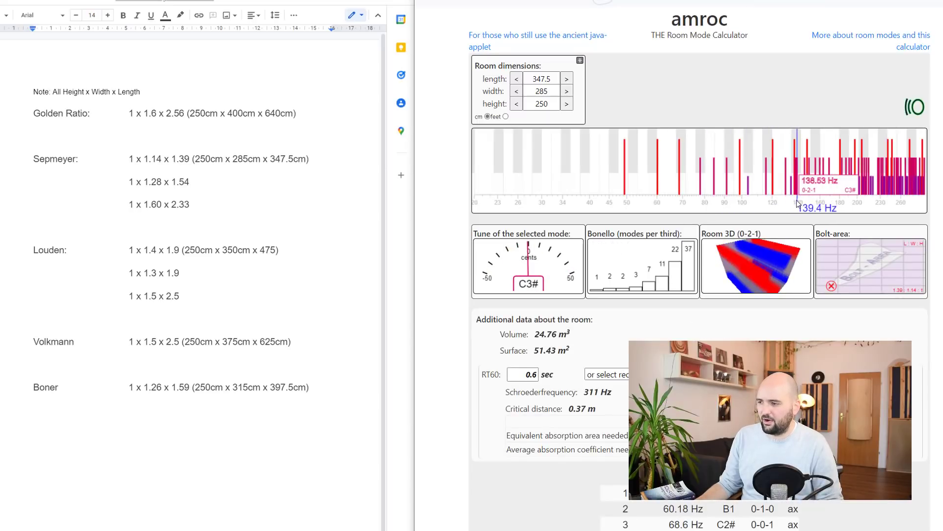
left_click(794, 202)
left_click(791, 198)
left_click(796, 197)
left_click(798, 199)
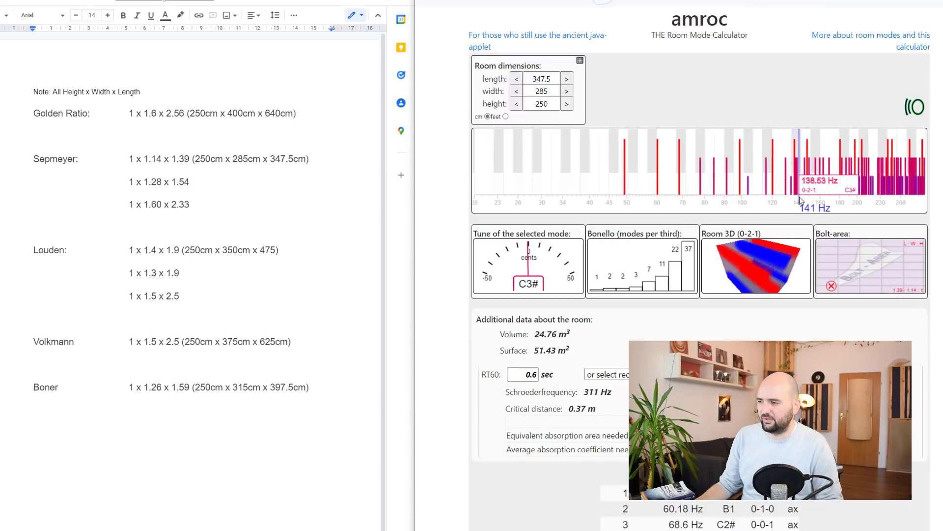
left_click(798, 199)
left_click(798, 199)
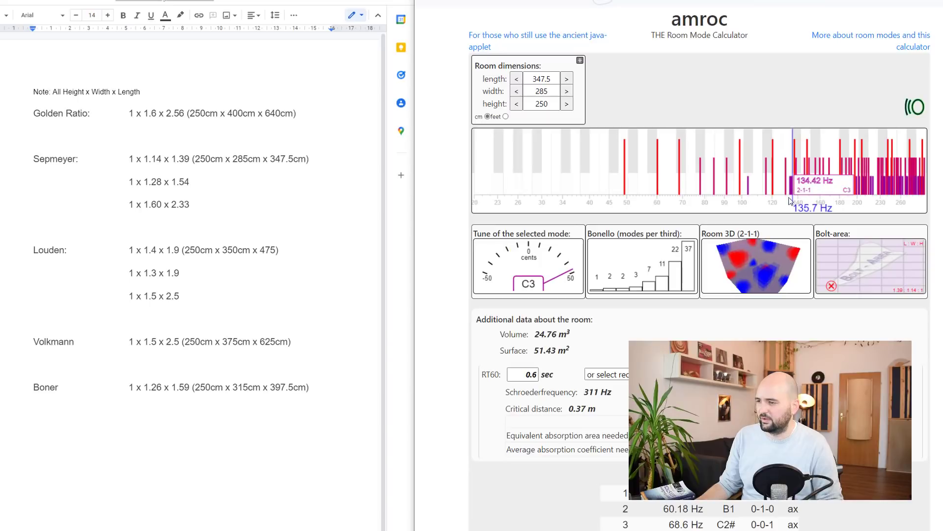
left_click(737, 199)
Compare the 134.42 Hz 2-1-1 and 138.53 Hz 0-2-1 modes, then view the 149.82 Hz 0-1-2 mode.
left_click(644, 199)
left_click(671, 199)
left_click(768, 199)
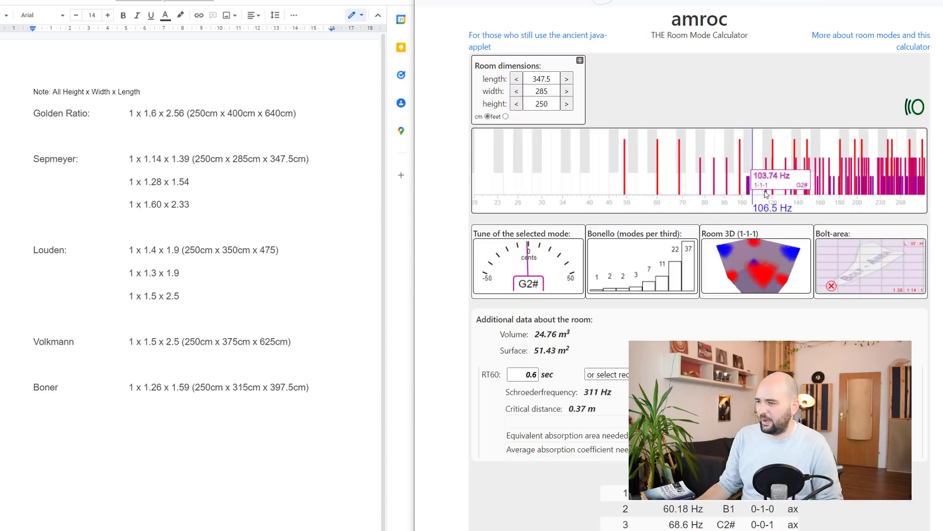
left_click(793, 196)
left_click(795, 195)
left_click(794, 194)
left_click(793, 194)
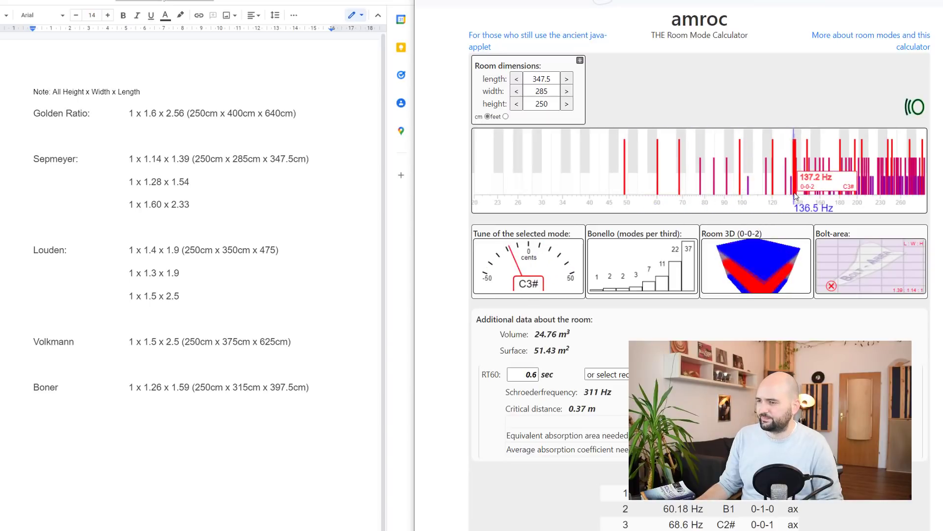
left_click(793, 193)
left_click(796, 195)
left_click(803, 195)
left_click(807, 196)
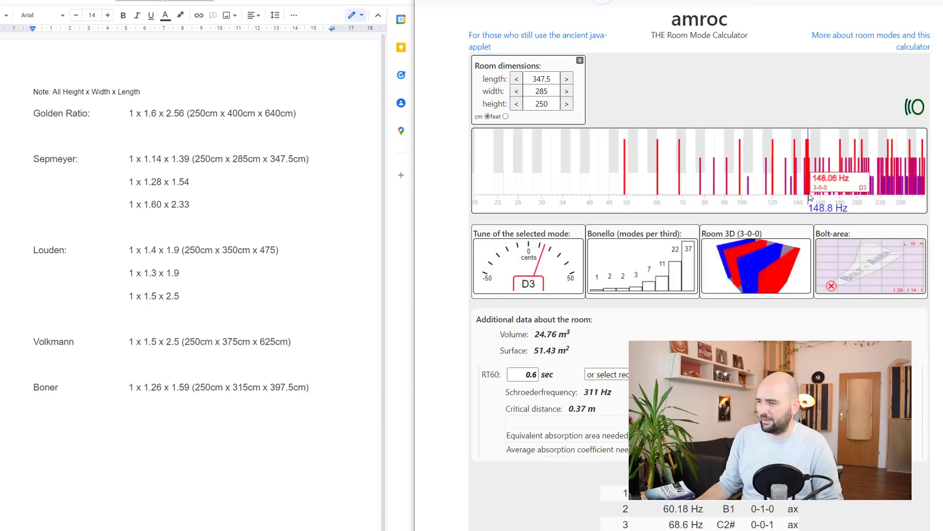
left_click(811, 196)
Inspect the 145.81 Hz 1-0-2 and 130.08 Hz 1-2-0 modes of the Sepmeyer room.
left_click(804, 194)
left_click(801, 193)
left_click(800, 196)
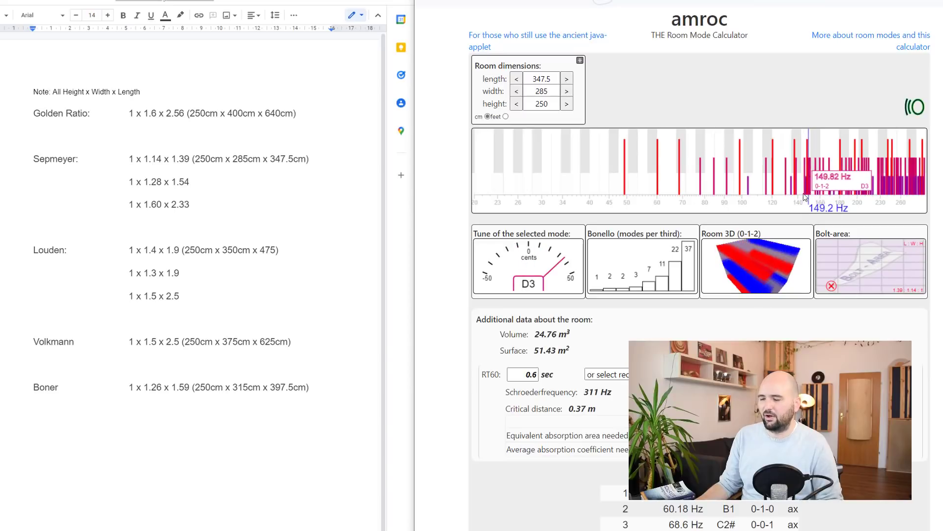
left_click(800, 200)
left_click(793, 196)
left_click(800, 196)
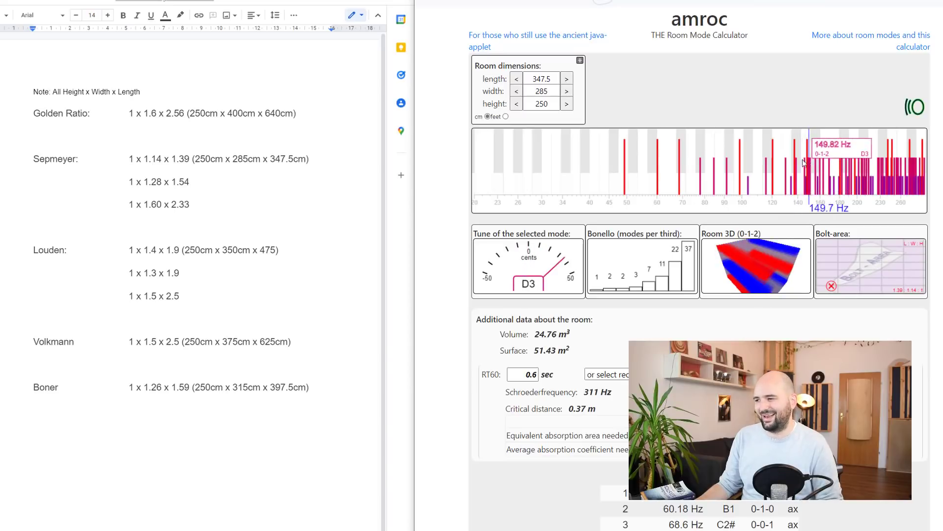
left_click(781, 203)
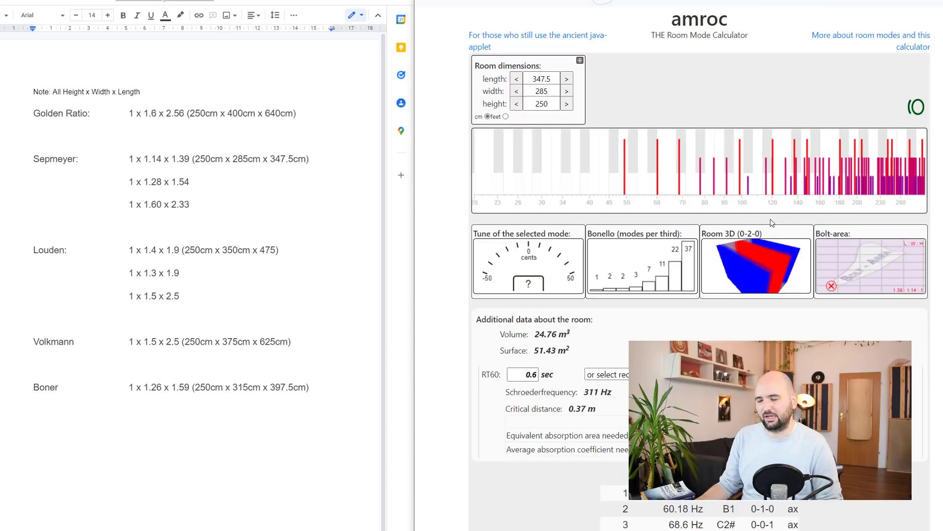
mouse_move(795, 197)
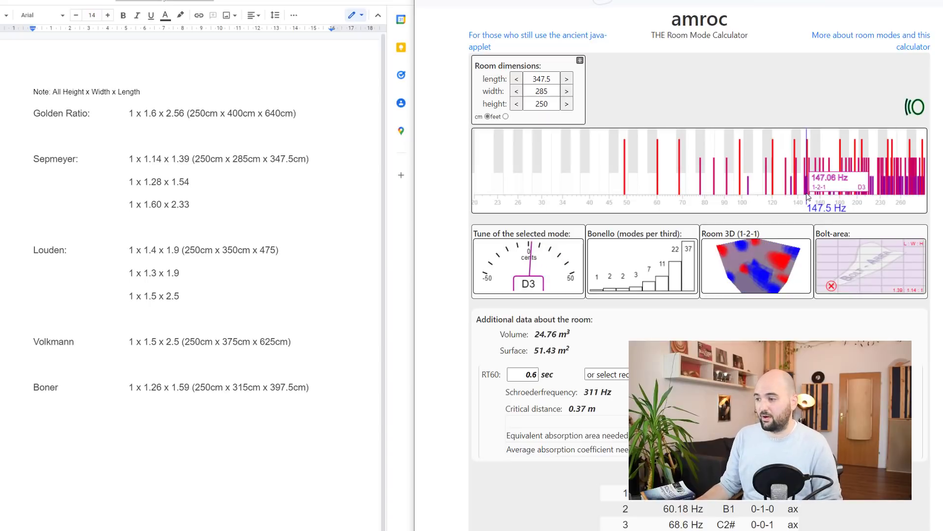
mouse_move(646, 253)
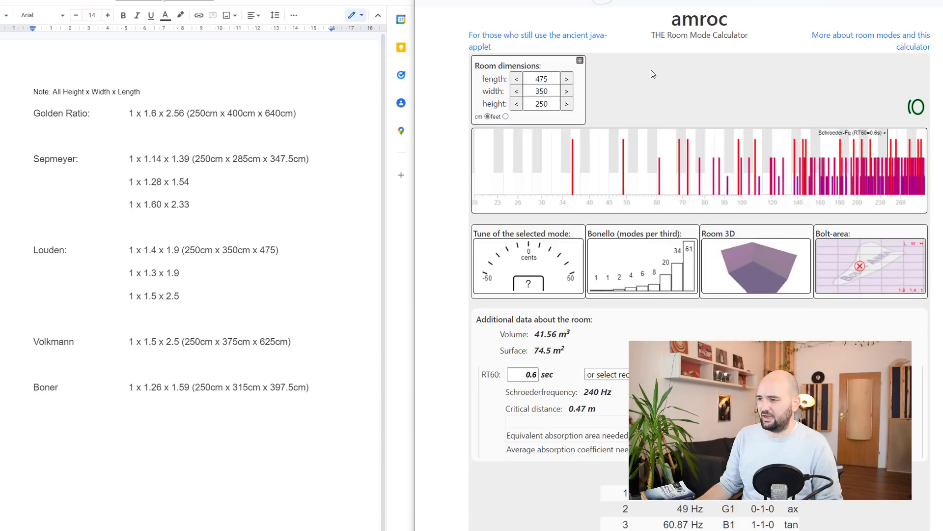
View the Louden room's 0-1-0 pressure zones and the 68.6 Hz 0-0-1 mode.
left_click(572, 167)
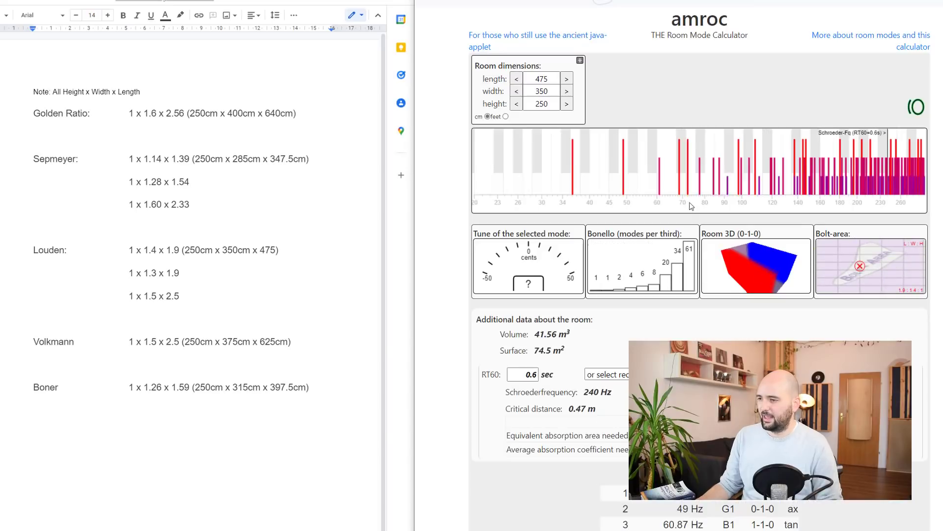
left_click(683, 201)
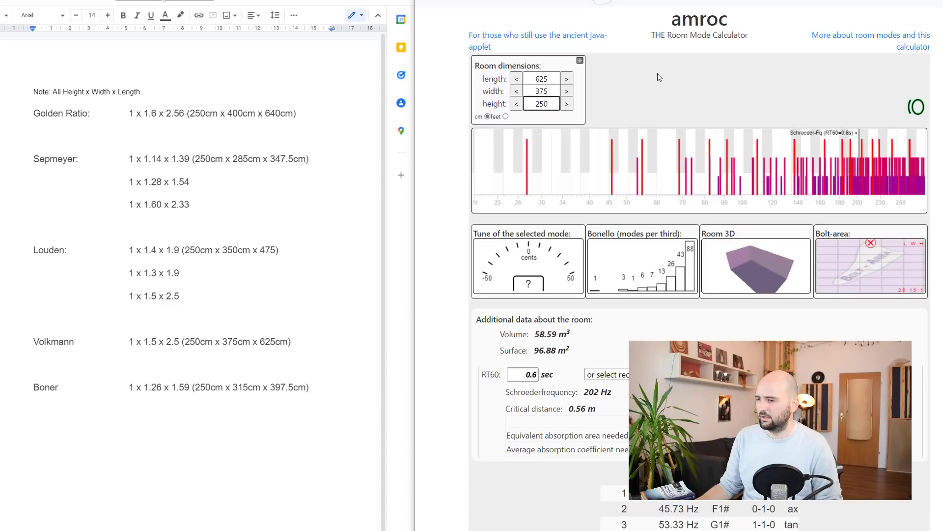
Read the Volkmann room's Bonello and Bolt-area charts, then inspect the 82.32 Hz 3-0-0 mode.
mouse_move(600, 291)
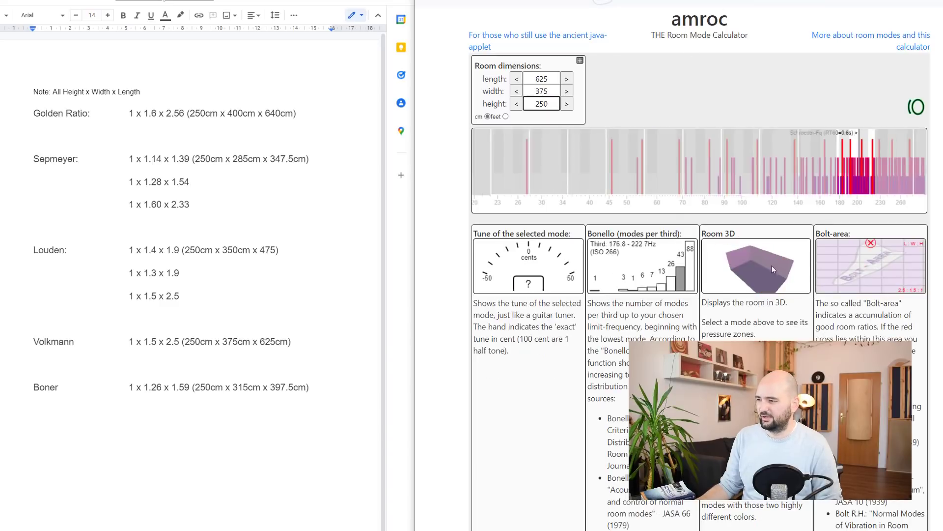
mouse_move(890, 262)
mouse_move(604, 289)
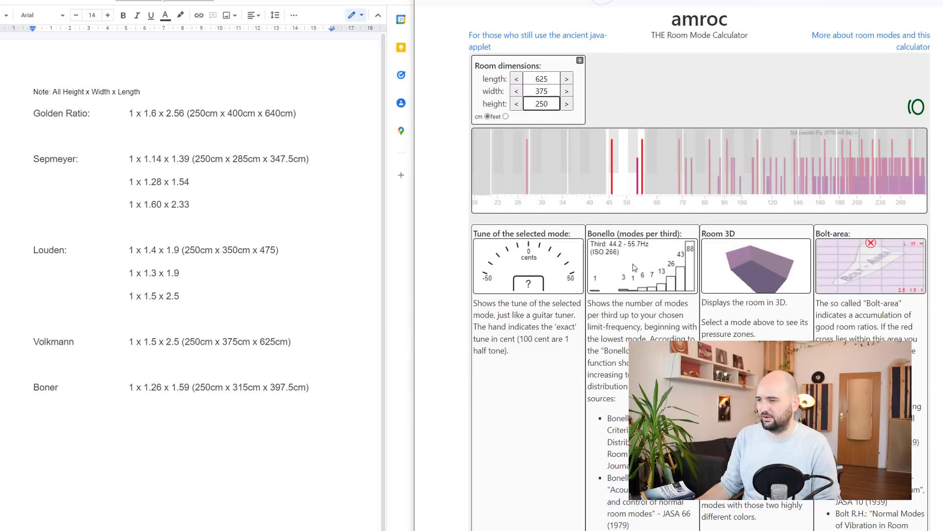
left_click(707, 204)
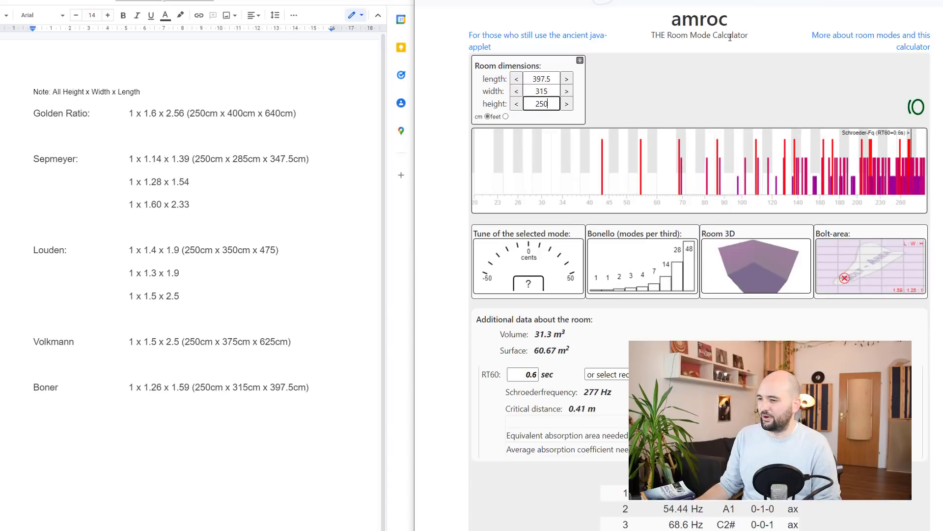
Preview Boner room modes across the spectrum and Bonello chart, ending on 87.58 Hz 0-1-1 (F2).
mouse_move(849, 283)
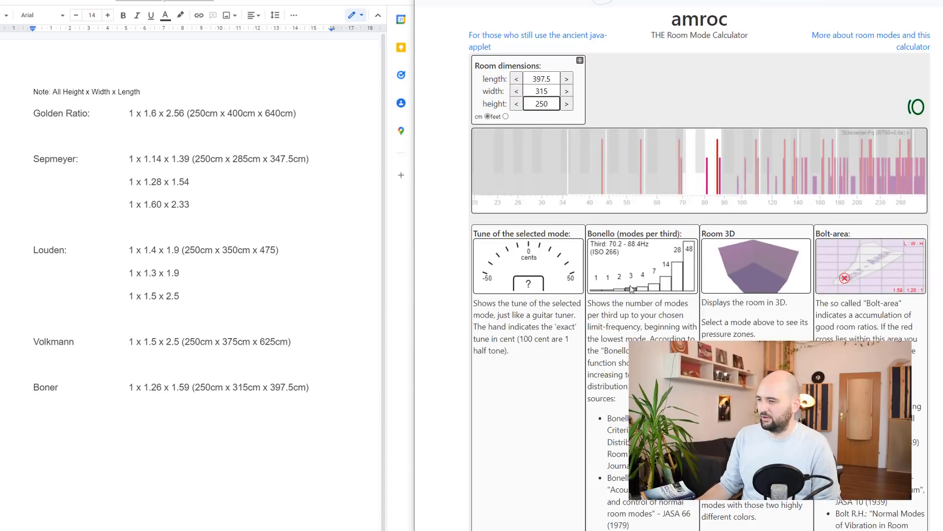
mouse_move(683, 208)
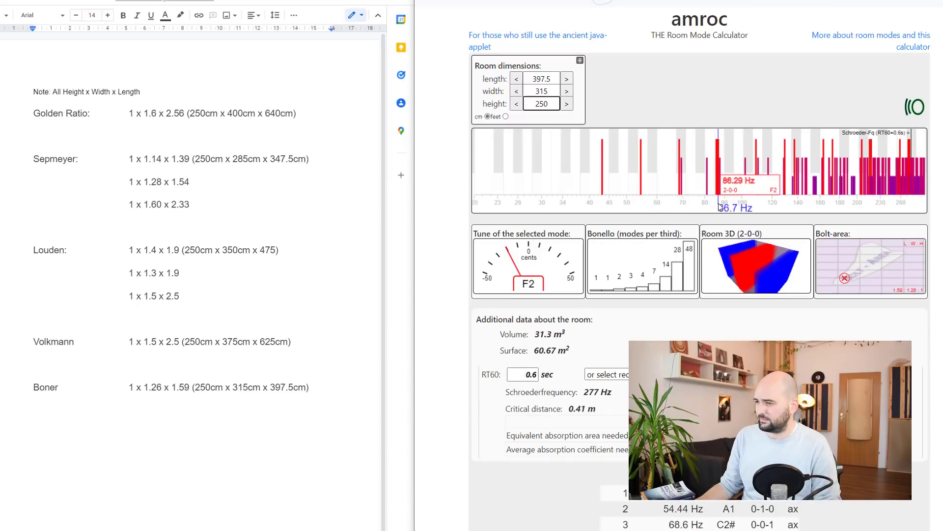
mouse_move(750, 203)
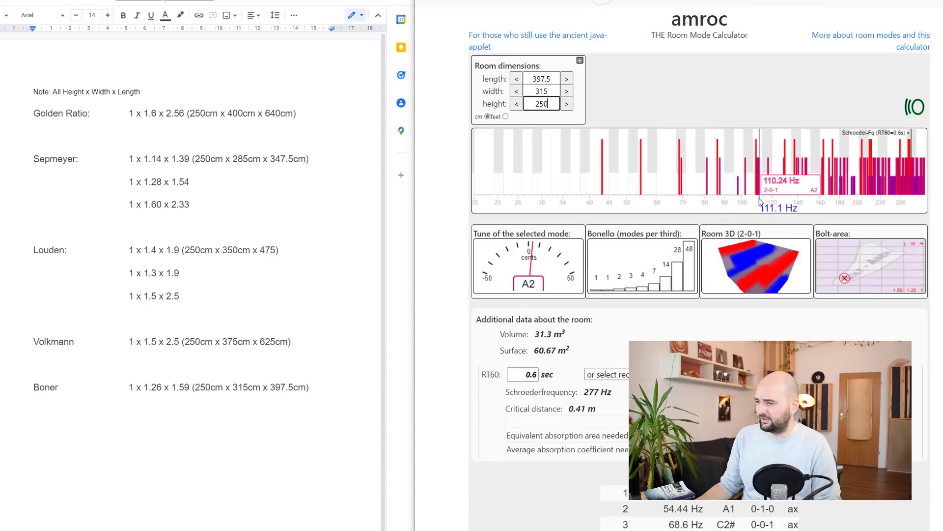
mouse_move(796, 195)
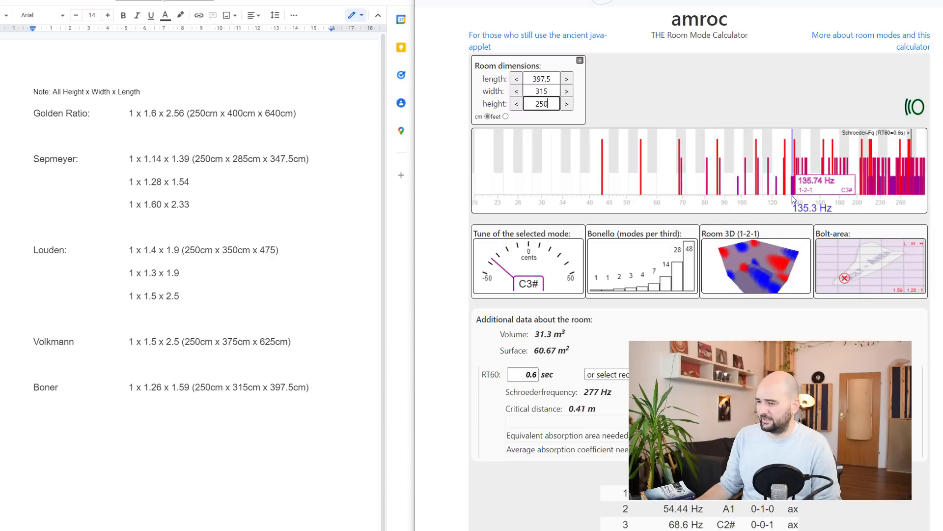
mouse_move(645, 275)
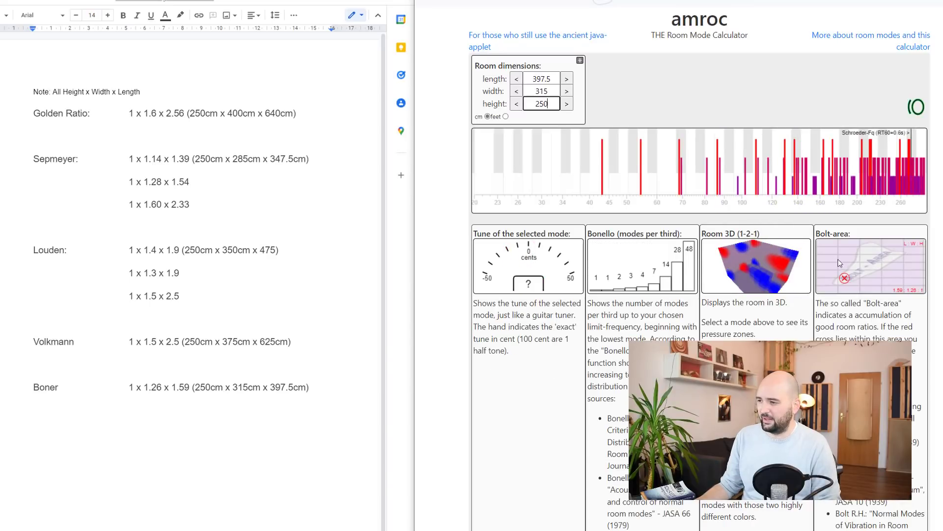
mouse_move(647, 188)
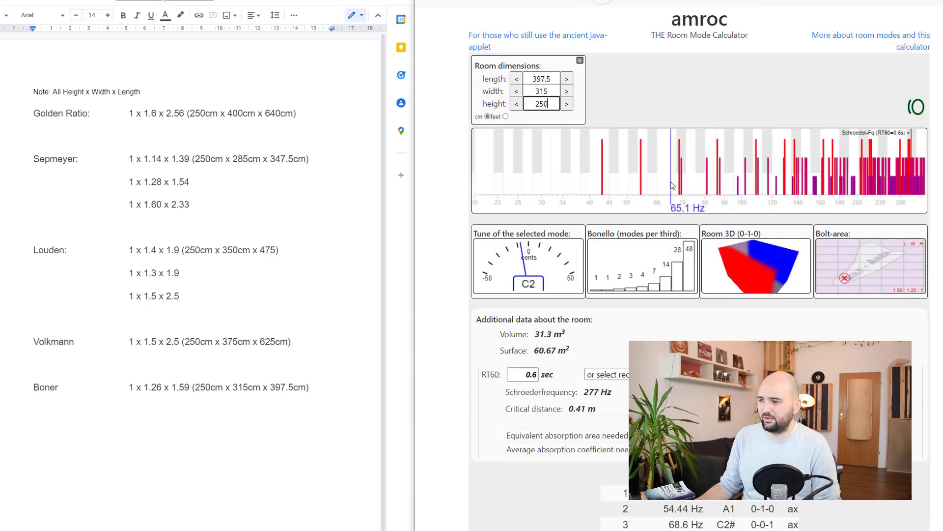
mouse_move(681, 183)
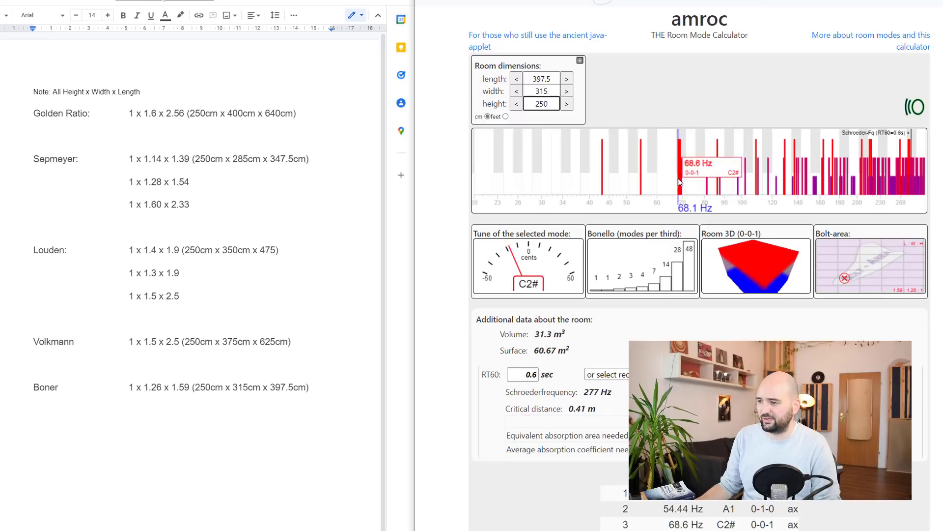
mouse_move(721, 183)
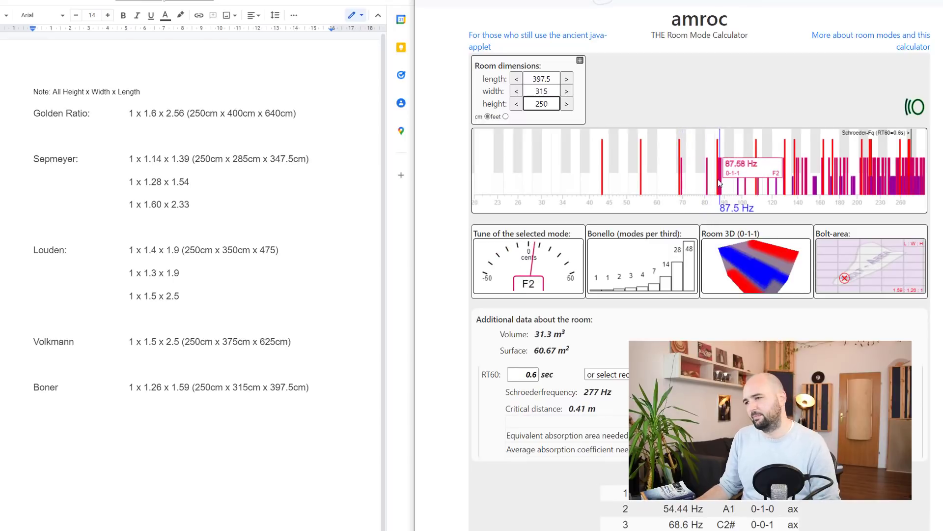